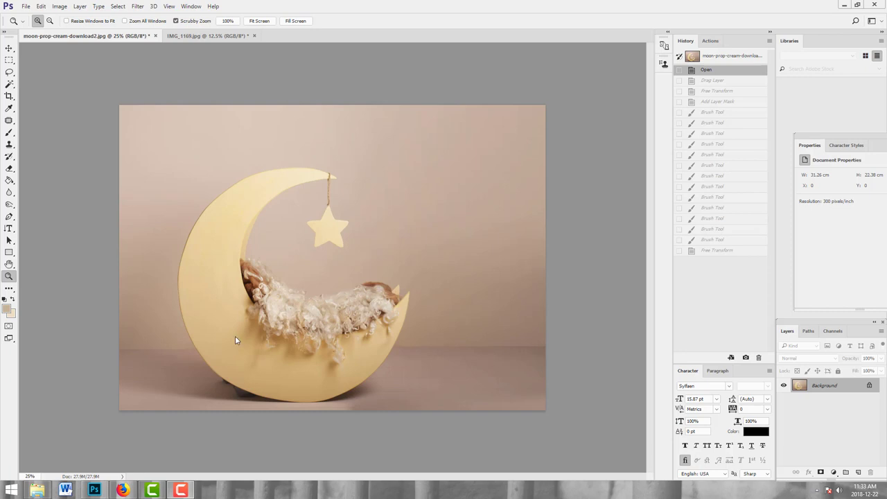
Compare the moon-prop backdrop and the newborn photo, ending on the IMG_1169.jpg tab
left_click(179, 40)
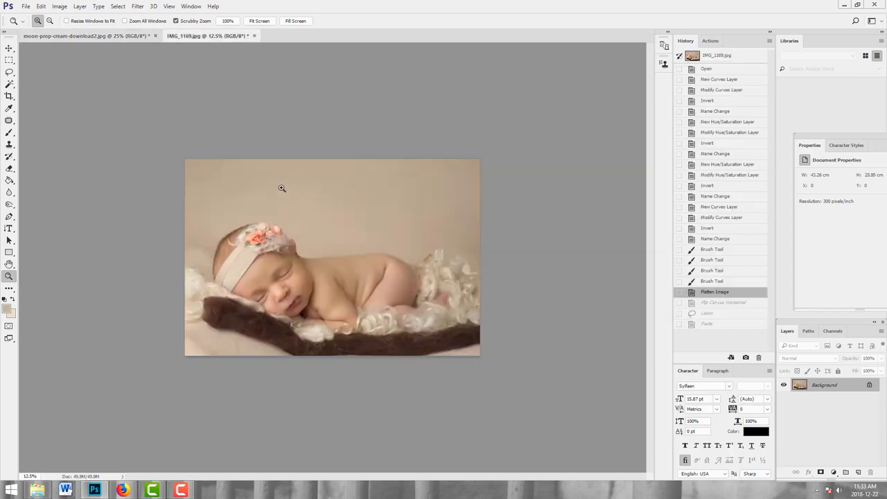
left_click(70, 38)
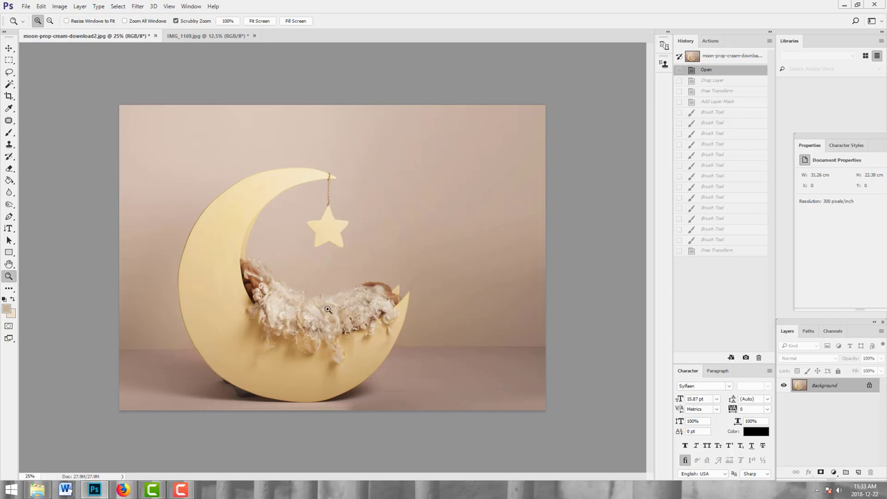
left_click(181, 37)
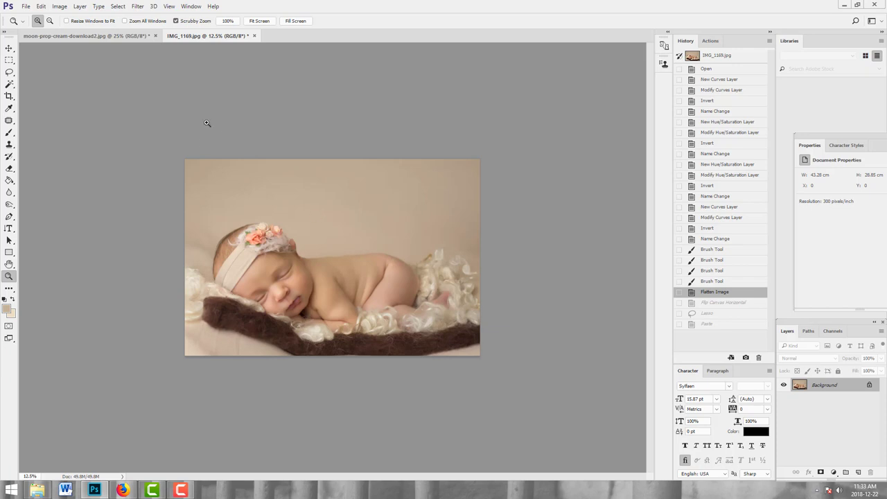
left_click(99, 36)
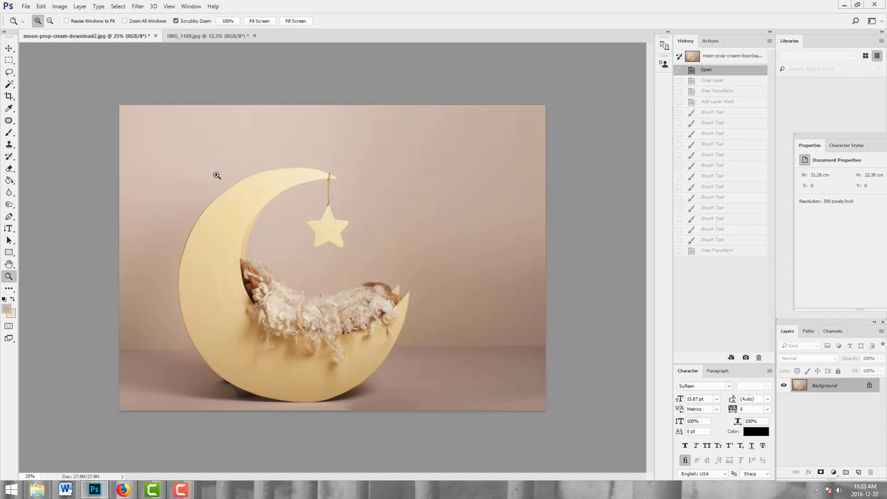
left_click(192, 36)
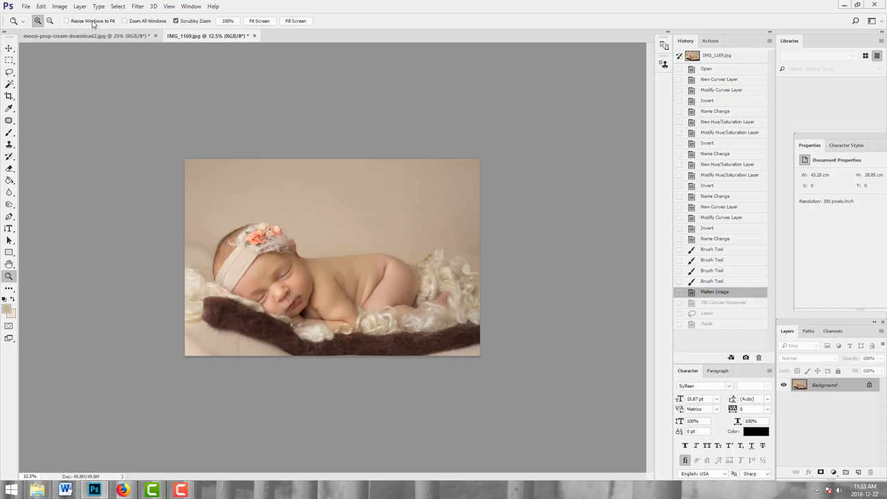
Flip IMG_1169.jpg canvas horizontally and lasso a loose outline around the baby and fur blanket
left_click(61, 7)
mouse_move(118, 91)
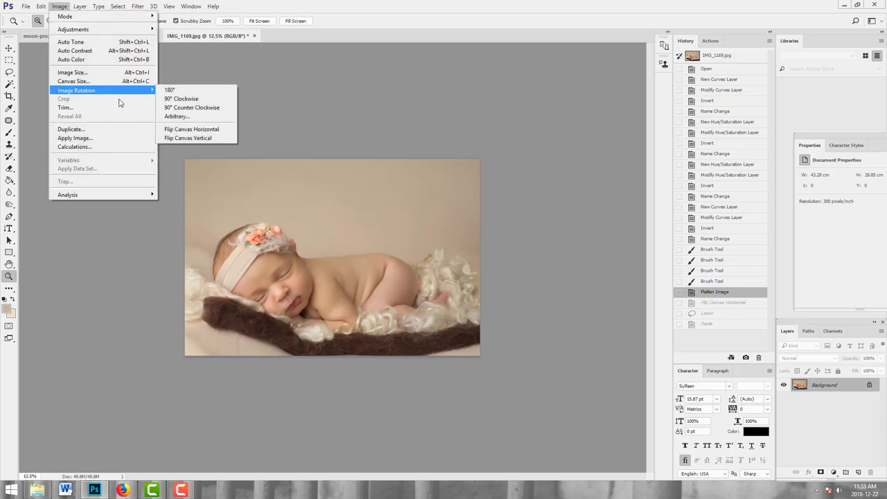
left_click(217, 131)
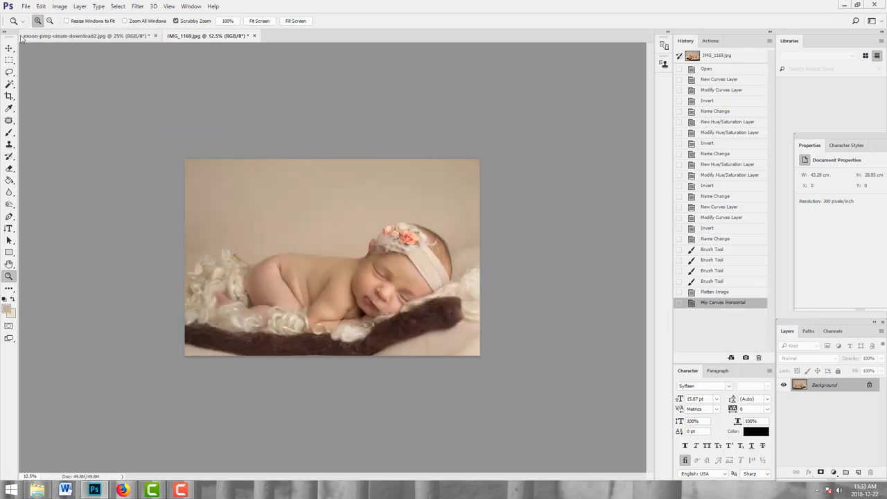
left_click(9, 72)
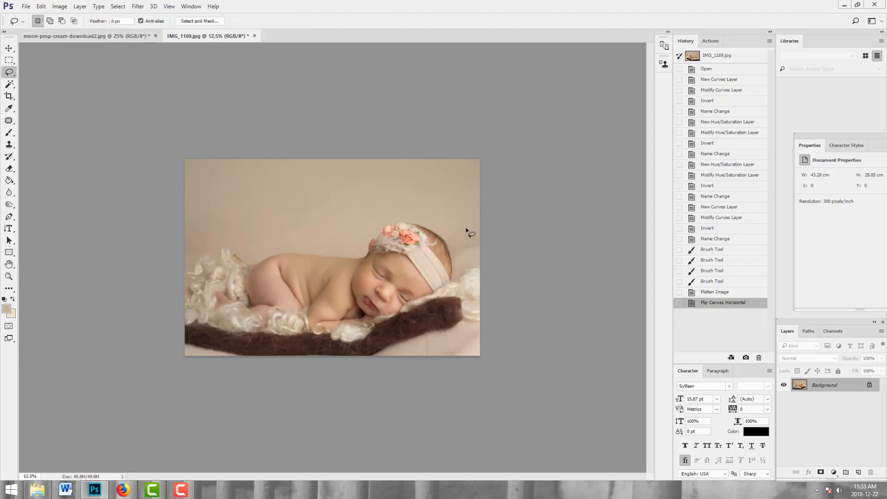
mouse_move(465, 228)
left_mouse_down()
mouse_move(218, 213)
mouse_move(172, 261)
mouse_move(186, 308)
mouse_move(205, 325)
mouse_move(362, 342)
mouse_move(446, 299)
mouse_move(462, 278)
mouse_move(467, 230)
left_mouse_up()
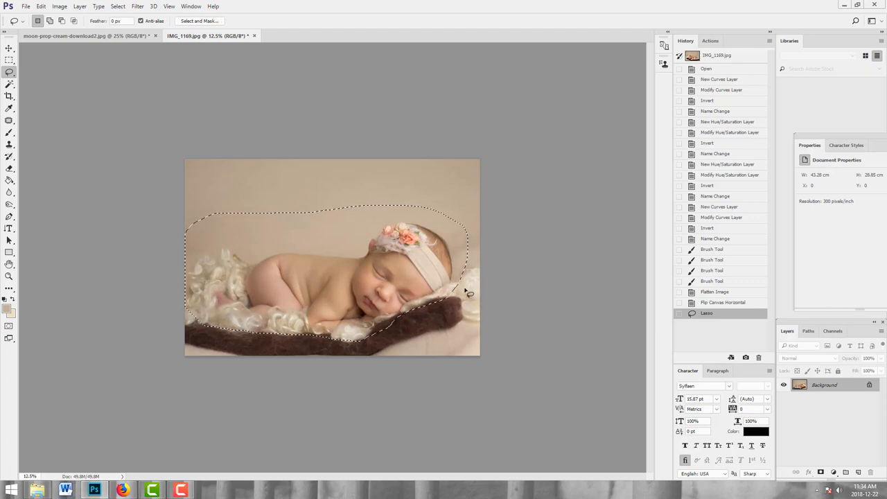
Copy the selected baby onto its own layer and drag it into the moon-prop document
key("ctrl+c")
key("ctrl+v")
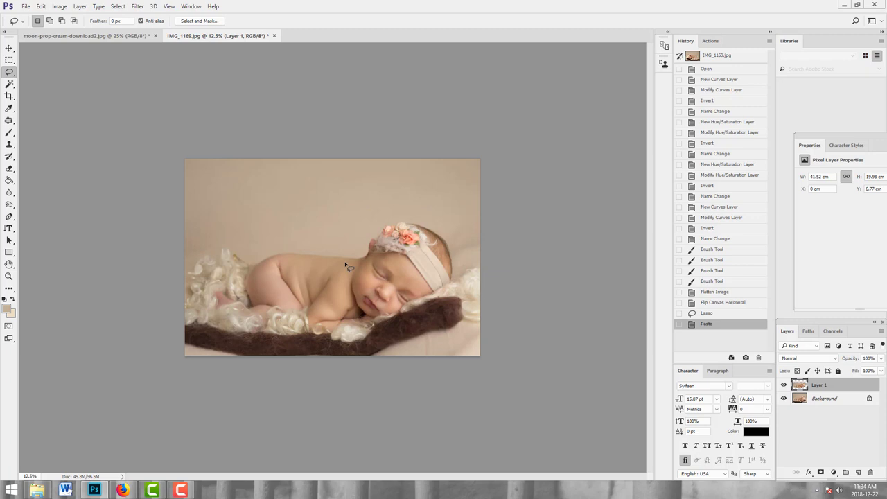
left_click(9, 48)
left_click_drag(392, 239, 423, 239)
Free-transform the baby to about 25%, tilt it about 3 degrees, and seat it in the moon's cradle
key("ctrl+t")
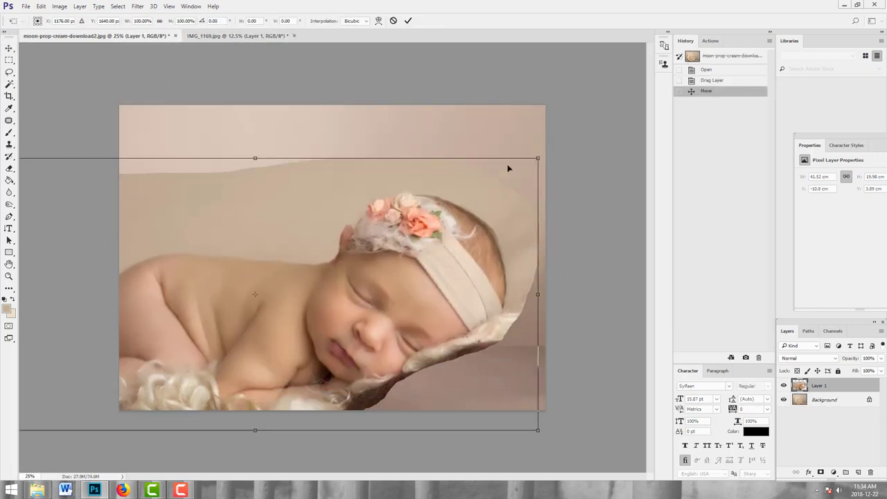
left_click_drag(539, 156, 253, 298)
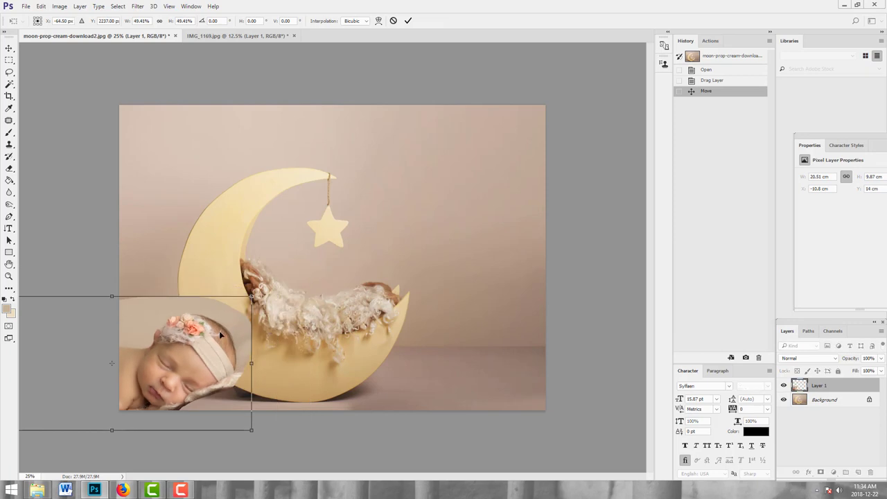
left_click_drag(219, 331, 485, 149)
left_click_drag(503, 119, 392, 231)
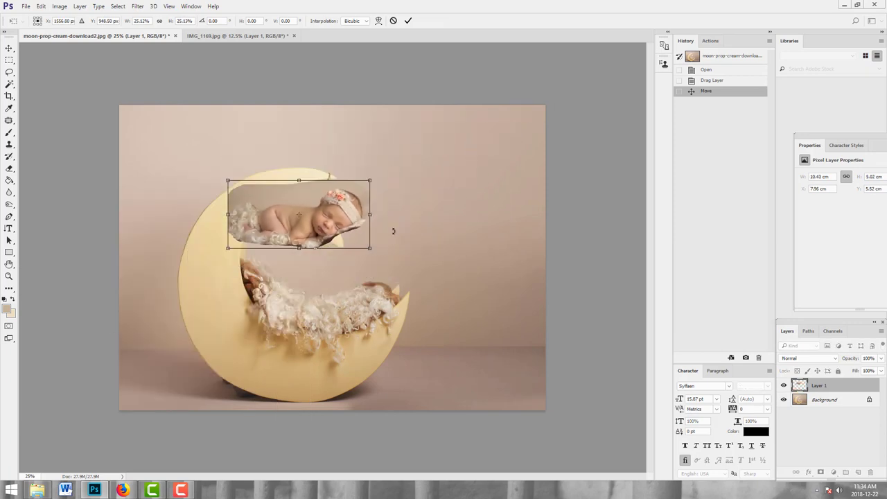
left_click_drag(319, 221, 352, 292)
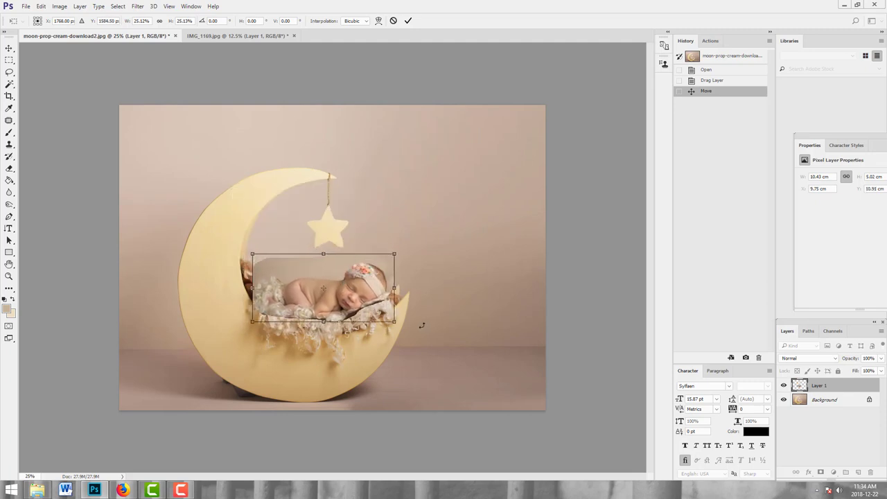
left_click_drag(422, 323, 418, 327)
mouse_move(342, 294)
left_mouse_down()
mouse_move(337, 288)
mouse_move(340, 306)
left_mouse_up()
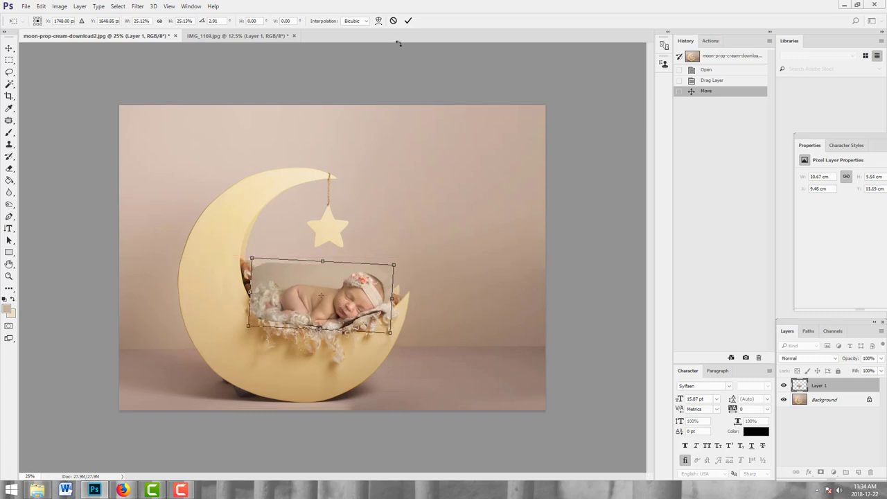
key("Up")
key("Up")
key("Up")
key("Up")
key("Up")
key("Up")
key("Up")
key("Up")
key("Up")
key("Up")
key("Up")
key("Up")
key("Up")
key("Up")
key("Up")
key("Up")
key("Up")
key("Up")
key("Left")
key("Left")
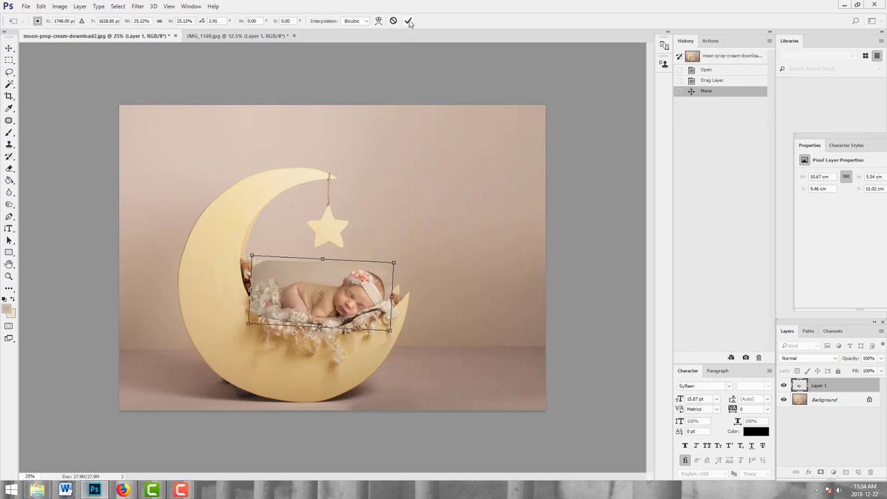
left_click(408, 21)
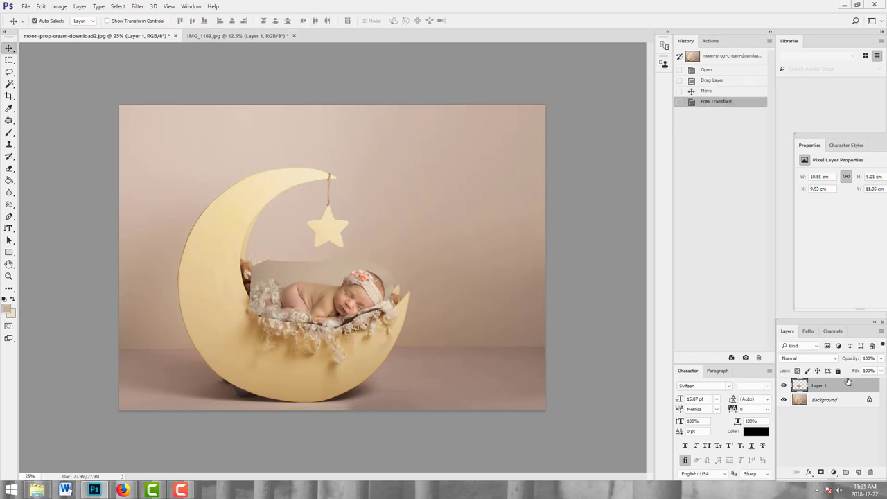
Add a layer mask to Layer 1 and zoom in on the baby to 66.7%
left_click(821, 472)
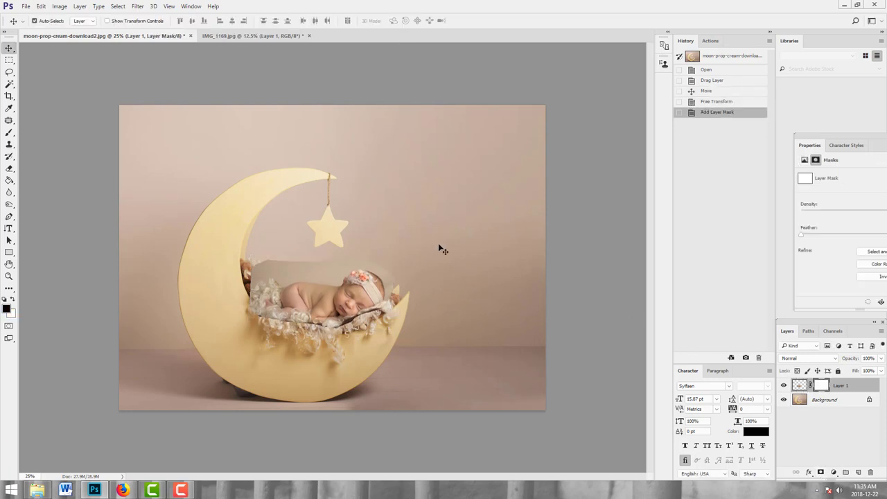
left_click(9, 276)
left_click(337, 290)
left_click(312, 265)
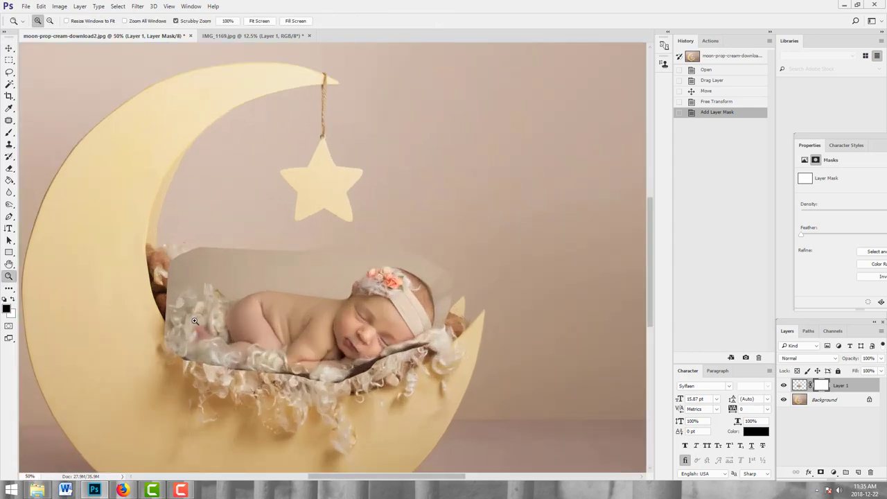
left_click(195, 322)
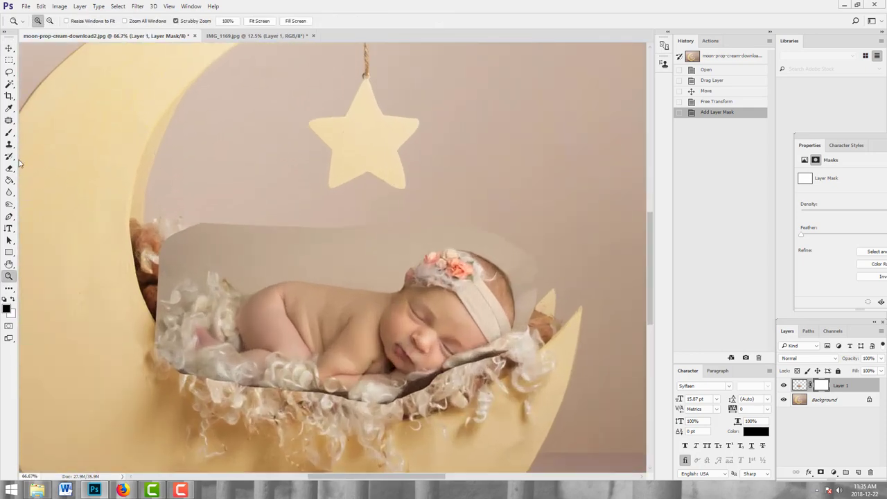
Paint black on the mask along the lower fur edge to blend it into the moon
left_click(9, 133)
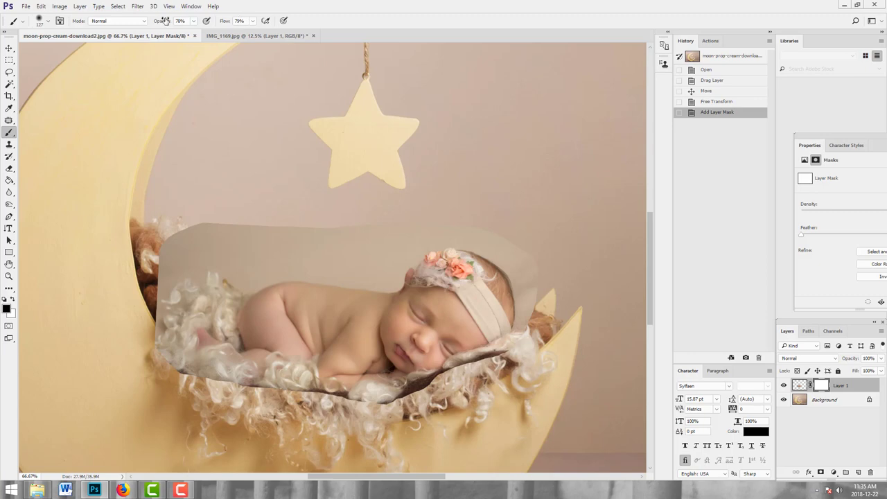
left_click(222, 396)
left_click(218, 393)
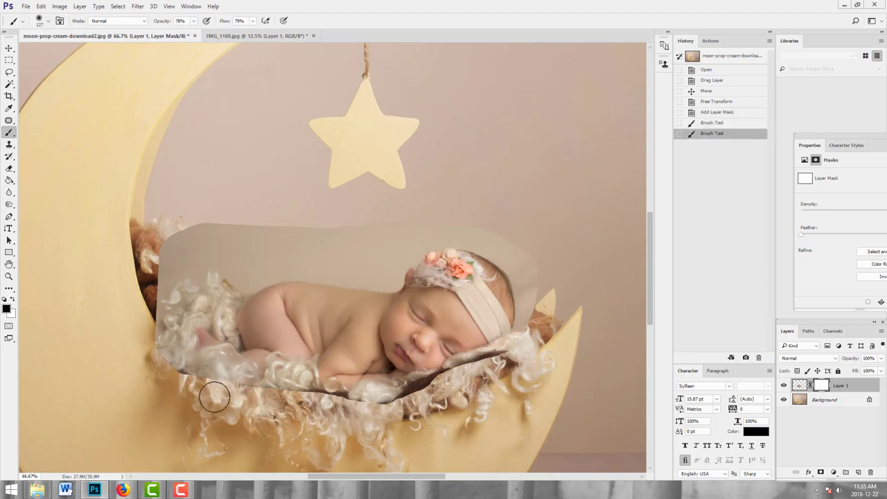
left_click(170, 367)
left_click(170, 373)
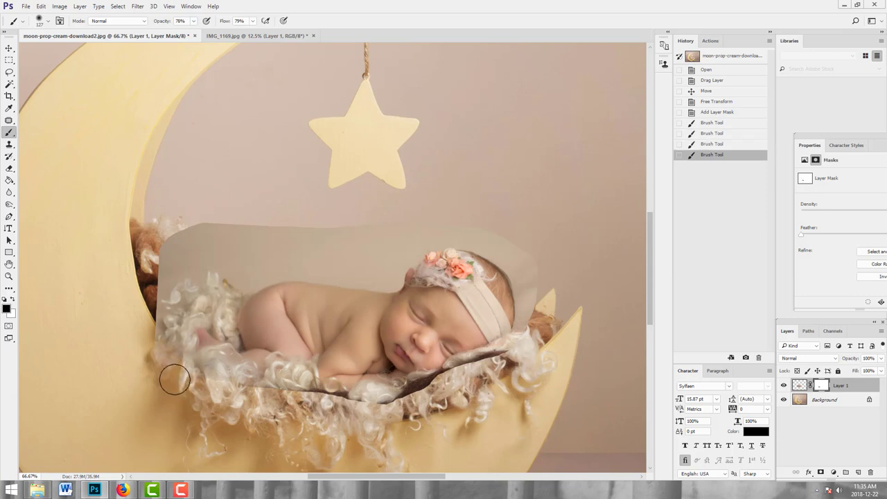
left_click(178, 381)
left_click(185, 386)
left_click(193, 391)
left_click(200, 397)
left_click(205, 396)
left_click(210, 394)
left_click(213, 398)
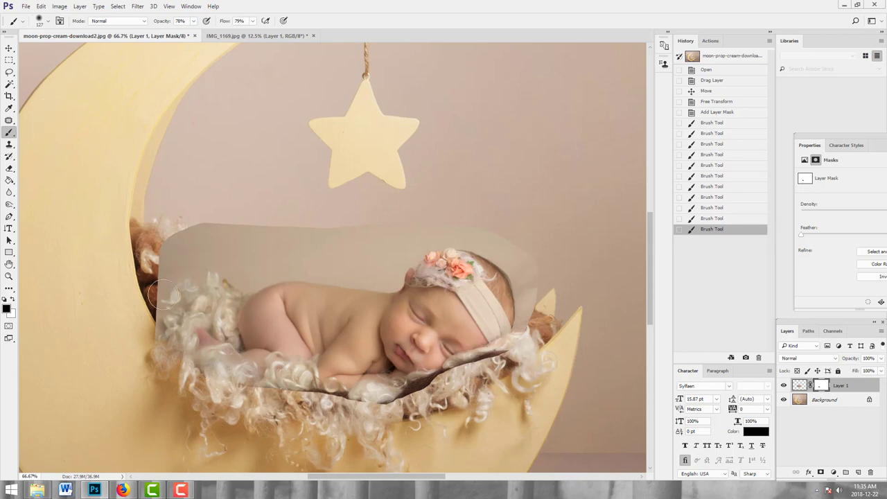
Mask out the layer edge beside the moon's rim, then paint white to restore wool near the left edge
mouse_move(173, 312)
left_mouse_down()
mouse_move(160, 323)
mouse_move(167, 291)
mouse_move(165, 301)
mouse_move(149, 278)
mouse_move(146, 303)
mouse_move(154, 255)
mouse_move(204, 308)
mouse_move(220, 296)
mouse_move(162, 334)
mouse_move(229, 402)
left_mouse_up()
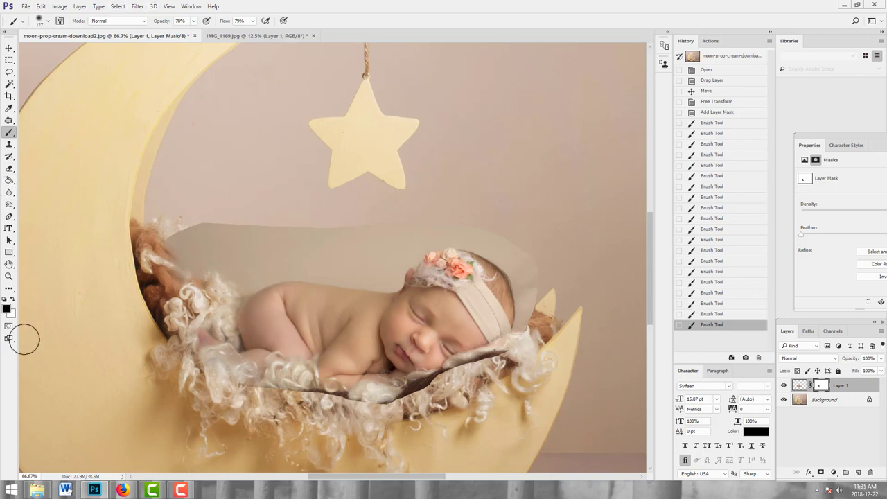
left_click(12, 298)
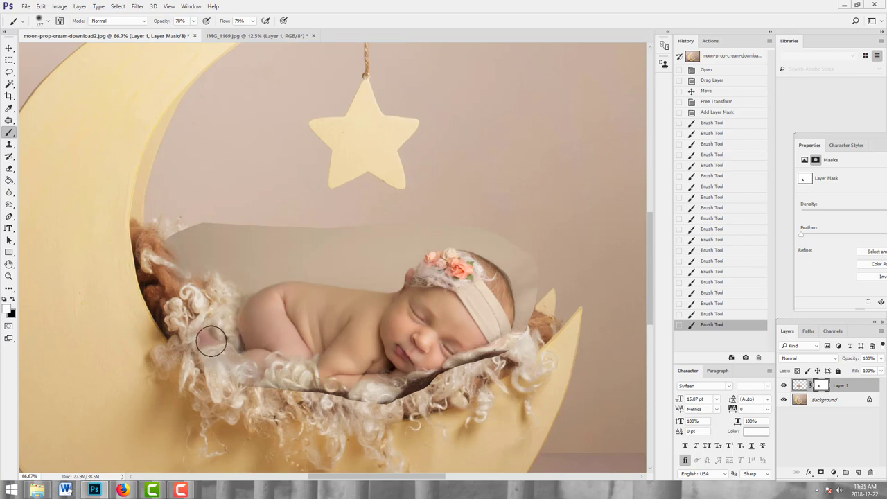
mouse_move(211, 340)
left_mouse_down()
mouse_move(219, 315)
mouse_move(244, 357)
mouse_move(223, 420)
mouse_move(212, 357)
left_mouse_up()
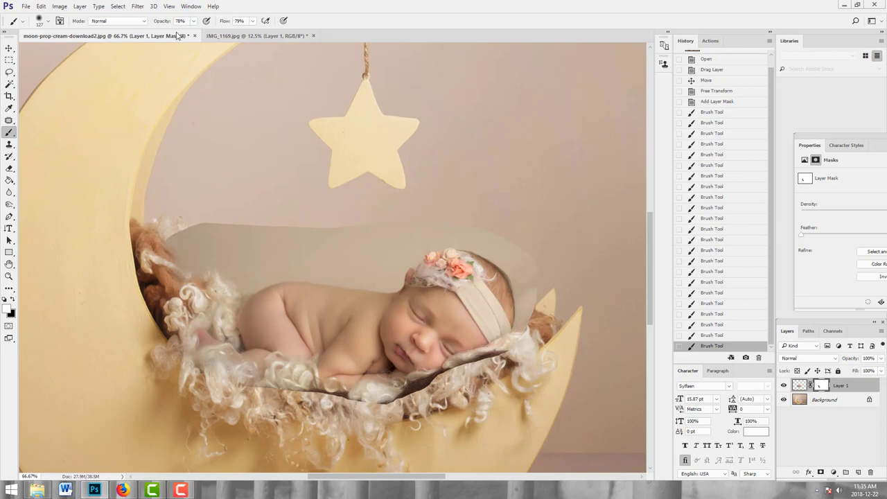
Set the brush to 51% opacity, 51% flow, black foreground and 66 px size
left_click_drag(193, 21, 188, 34)
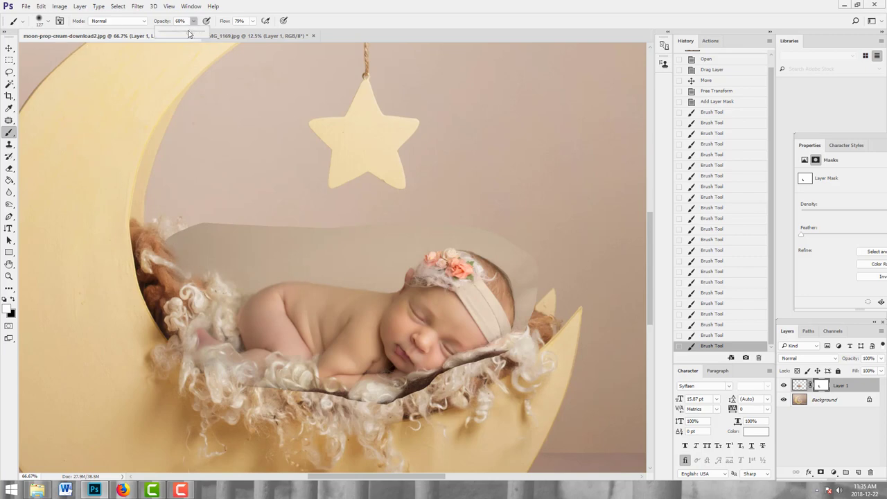
left_click(252, 20)
left_click_drag(242, 36, 240, 37)
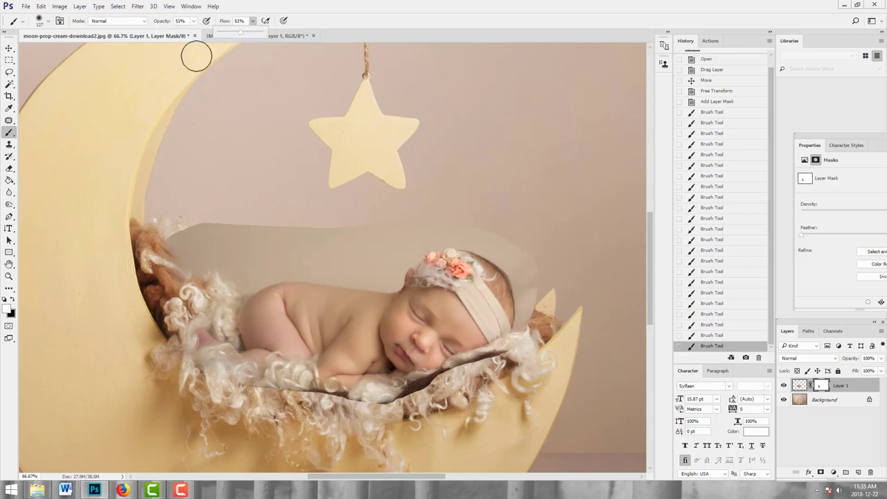
left_click(12, 299)
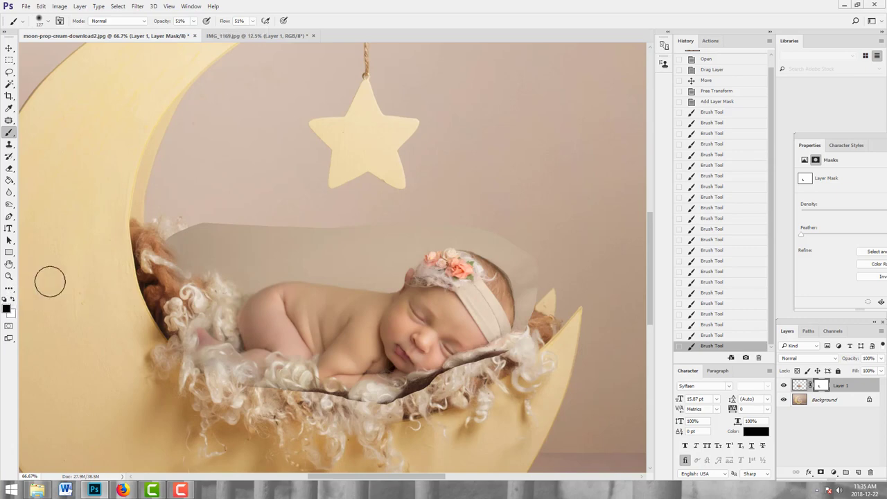
left_click(47, 23)
left_click_drag(77, 50, 70, 50)
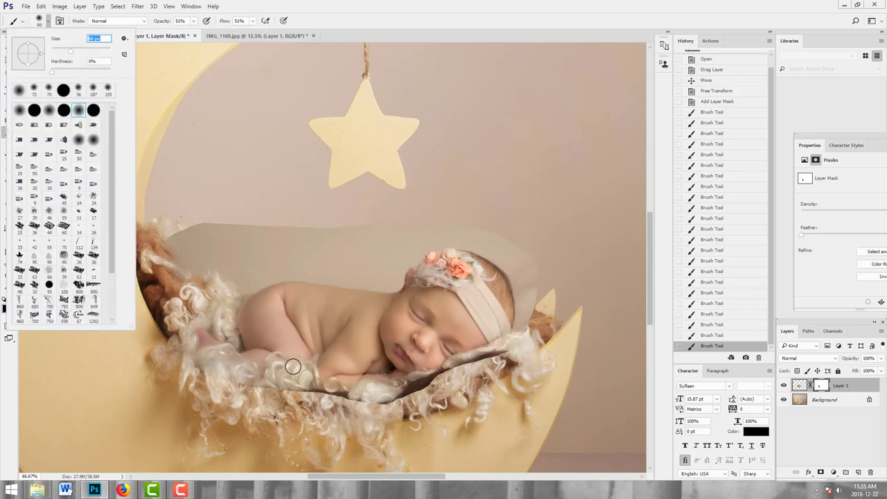
left_click(316, 397)
Dab along the wool beneath the baby to soften its edge into the moon
left_click(313, 398)
left_click(305, 396)
left_click(301, 393)
left_click(281, 391)
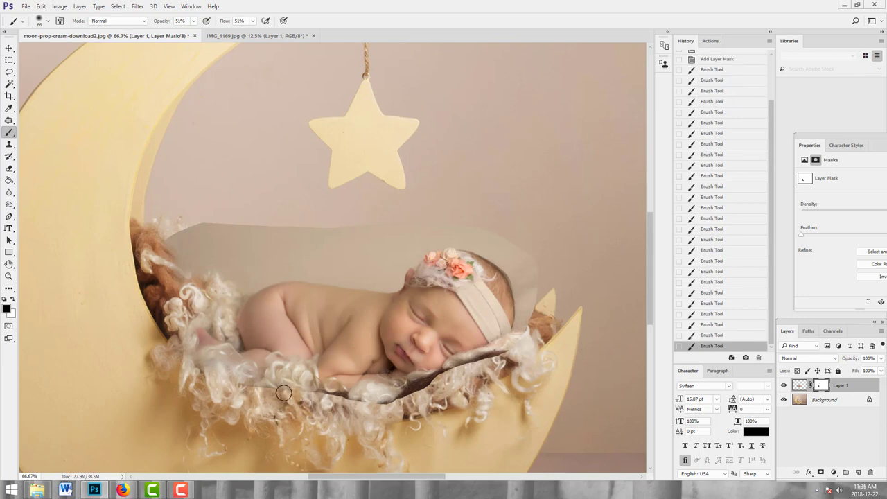
left_click(274, 390)
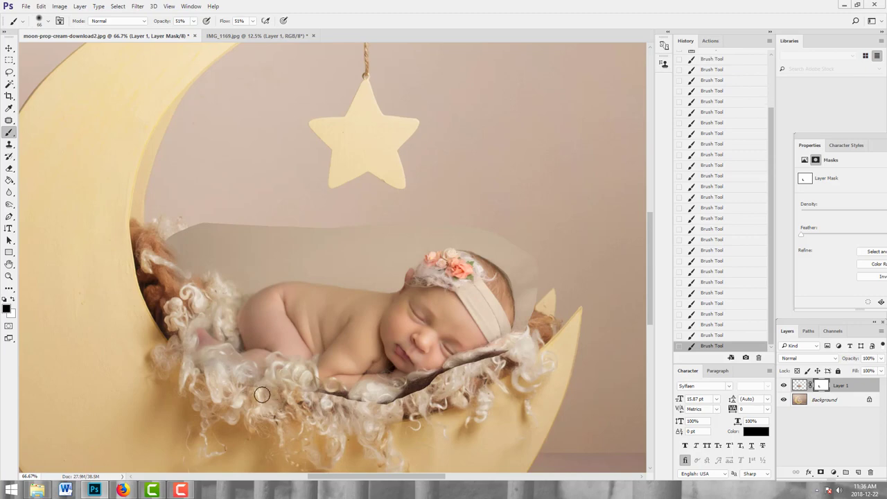
left_click(259, 393)
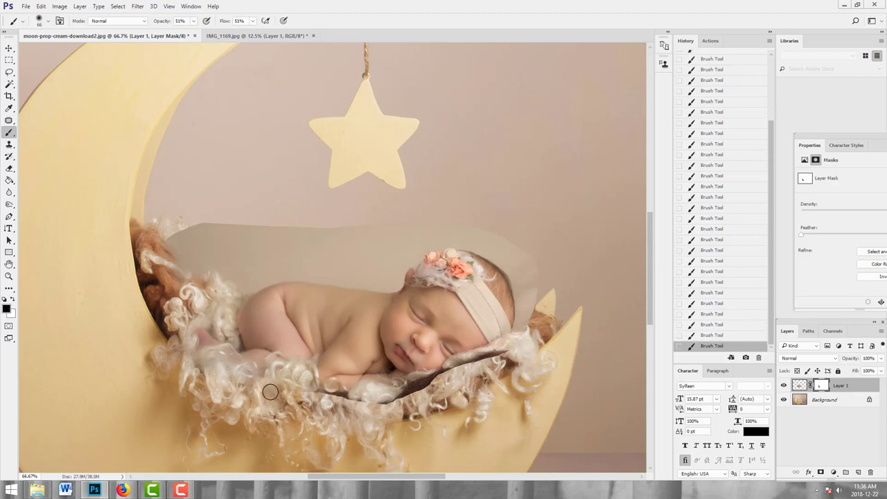
mouse_move(270, 392)
left_mouse_down()
mouse_move(369, 409)
mouse_move(307, 397)
mouse_move(298, 372)
left_mouse_up()
Shrink the brush to 31 px
left_click(47, 21)
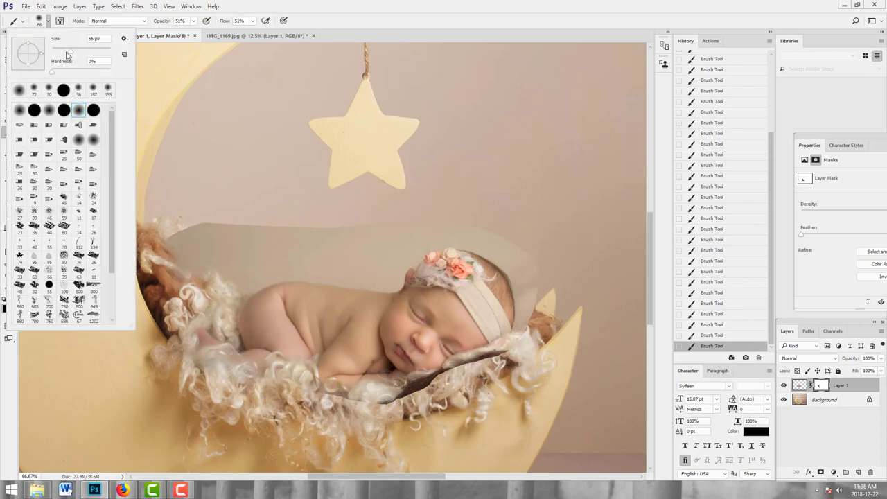
left_click_drag(67, 54, 58, 54)
left_click(346, 397)
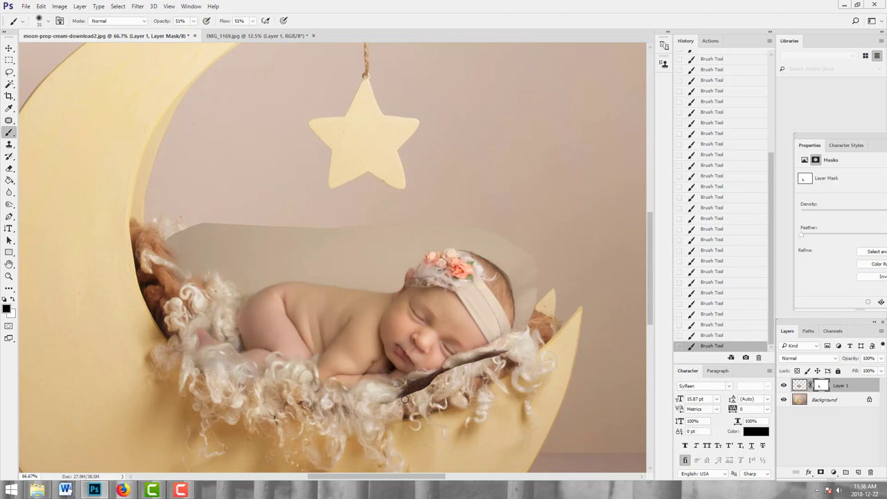
Paint the mask along the dark streak and wool under the baby's chin to fade it
mouse_move(393, 403)
left_mouse_down()
mouse_move(379, 406)
mouse_move(427, 387)
left_mouse_up()
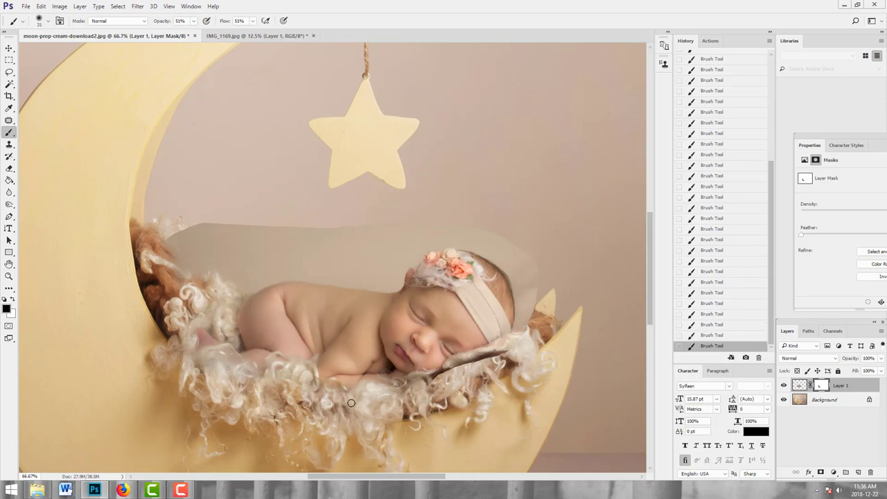
left_click_drag(423, 398, 415, 397)
left_click_drag(437, 380, 432, 383)
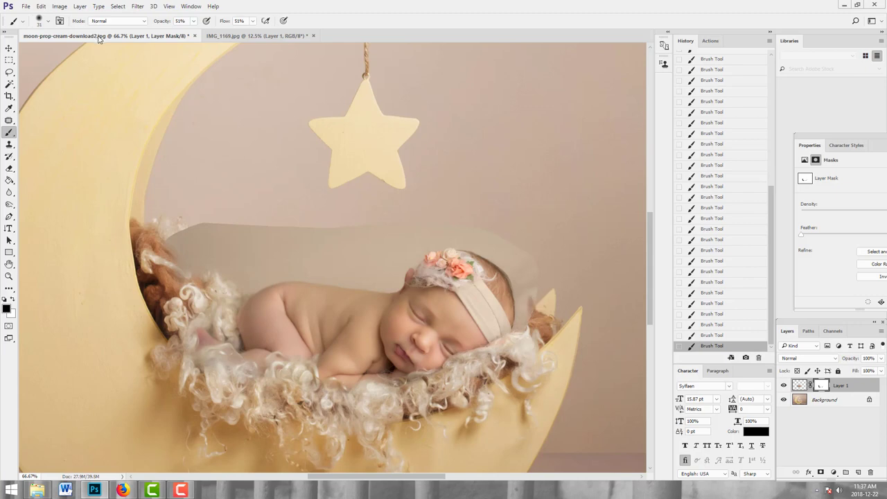
Raise the brush to 76% opacity and about 75% flow, checking IMG_1169.jpg before returning to the composite
left_click(49, 21)
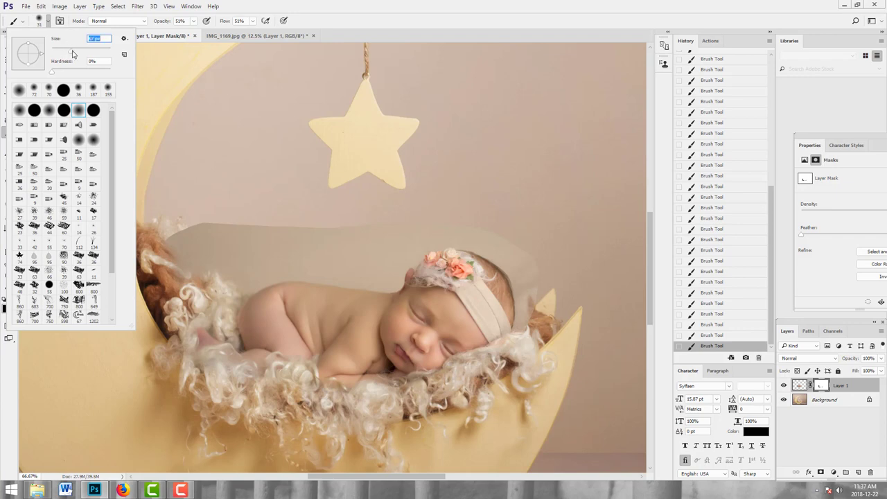
left_click(193, 20)
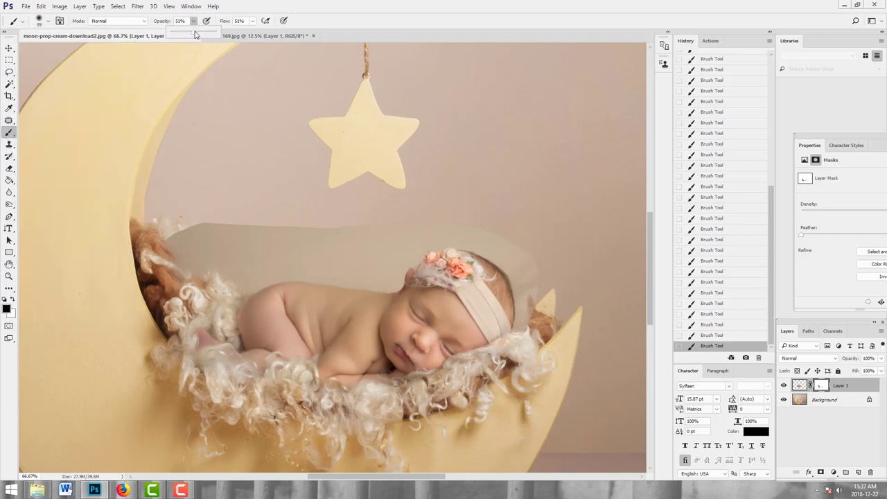
left_click_drag(194, 36, 265, 34)
left_click(253, 21)
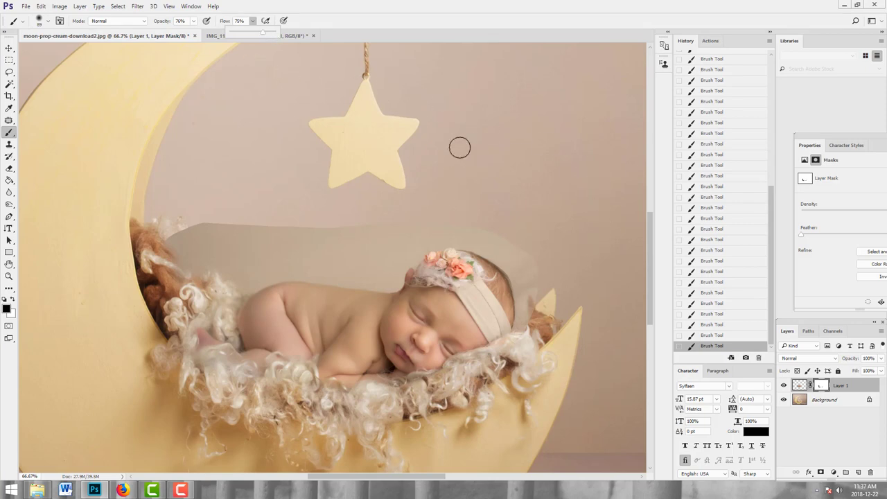
left_click(294, 35)
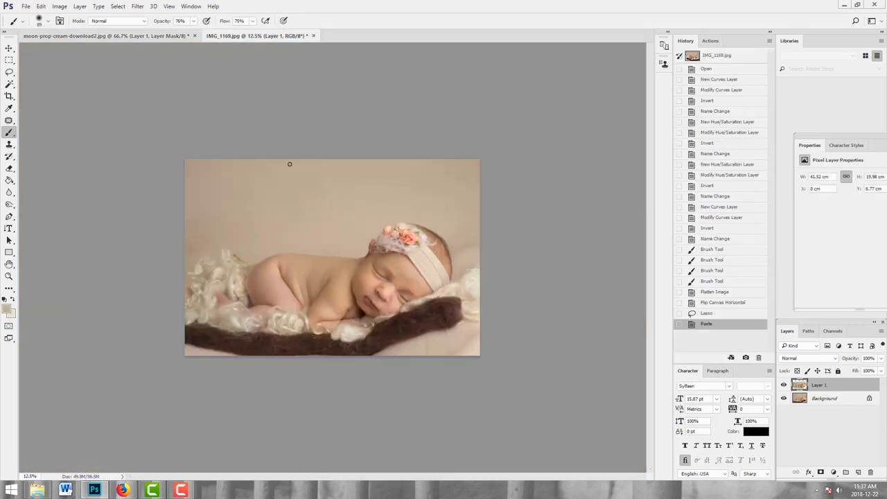
left_click(162, 36)
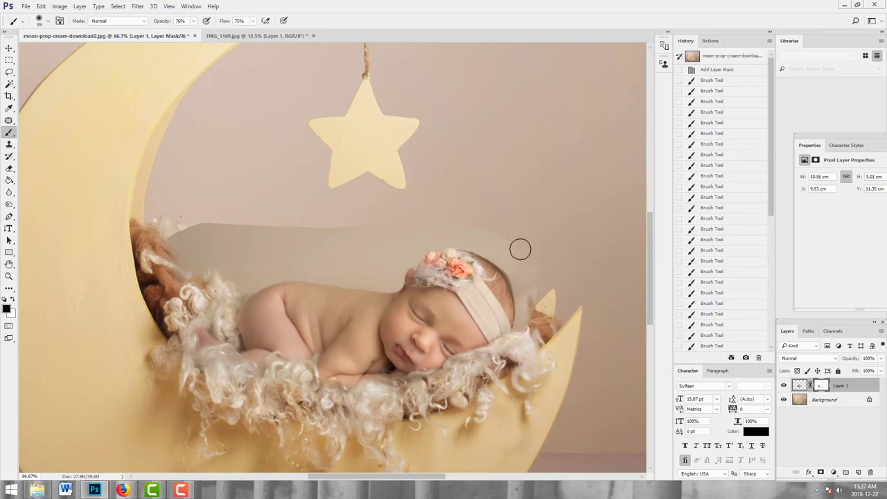
Mask out the grey band behind the baby's head and its left end, then enlarge the brush to 158 px
mouse_move(533, 291)
left_mouse_down()
mouse_move(528, 330)
mouse_move(526, 320)
left_mouse_up()
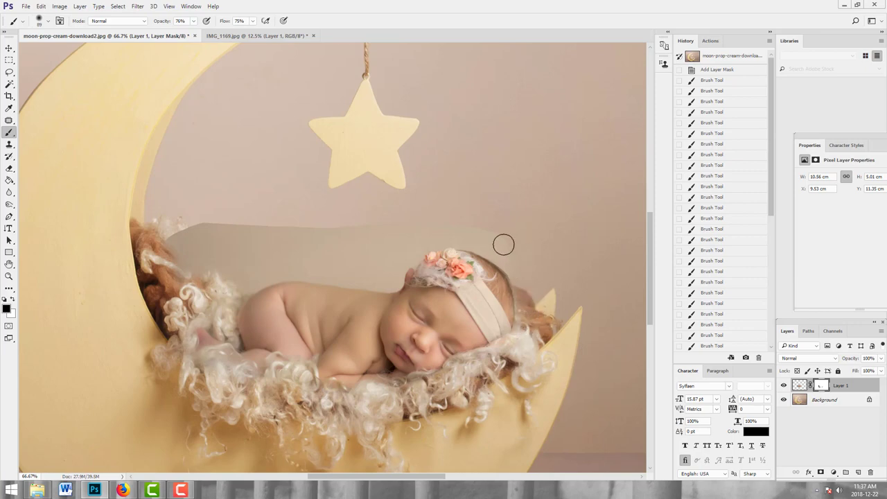
mouse_move(284, 238)
left_mouse_down()
mouse_move(238, 226)
mouse_move(166, 244)
mouse_move(183, 242)
mouse_move(202, 210)
mouse_move(194, 265)
mouse_move(222, 240)
mouse_move(196, 236)
left_mouse_up()
left_click(47, 21)
left_click_drag(84, 51, 91, 50)
left_click(198, 221)
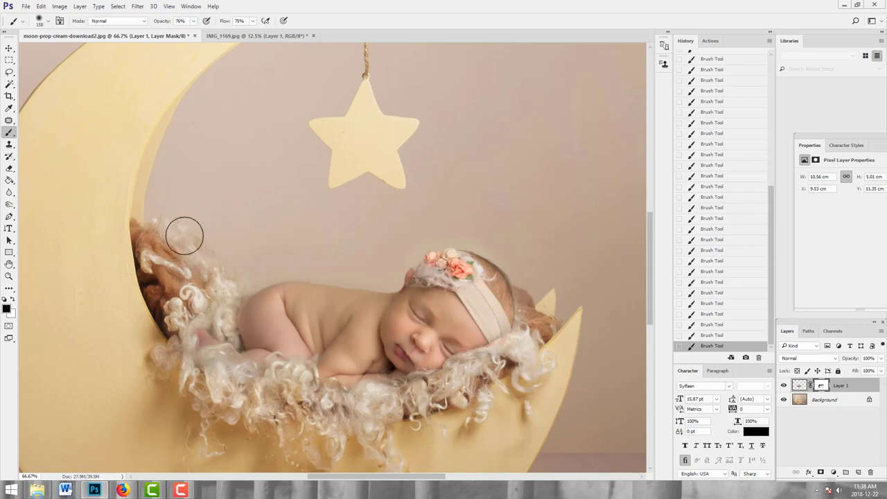
Set the masking brush to 100% opacity, 100% flow and a 36 px tip
left_click(194, 21)
left_click_drag(195, 33, 274, 34)
left_click(253, 21)
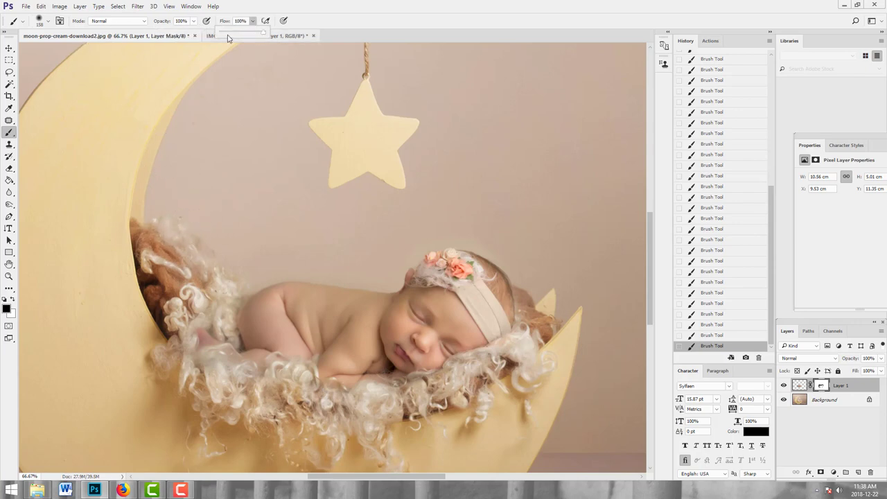
left_click(47, 21)
left_click(62, 51)
left_click(523, 305)
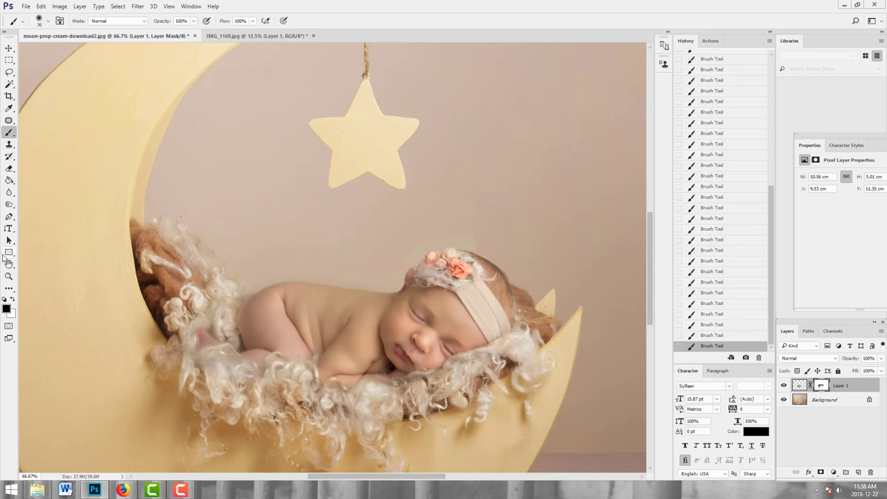
Zoom out to 25% to view the baby sleeping in the moon composite
left_click(9, 276)
left_click(49, 20)
left_click(142, 135)
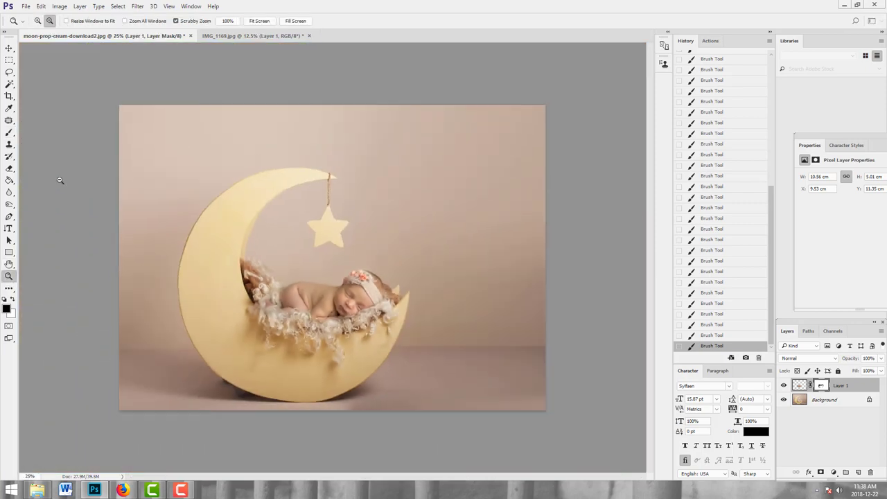